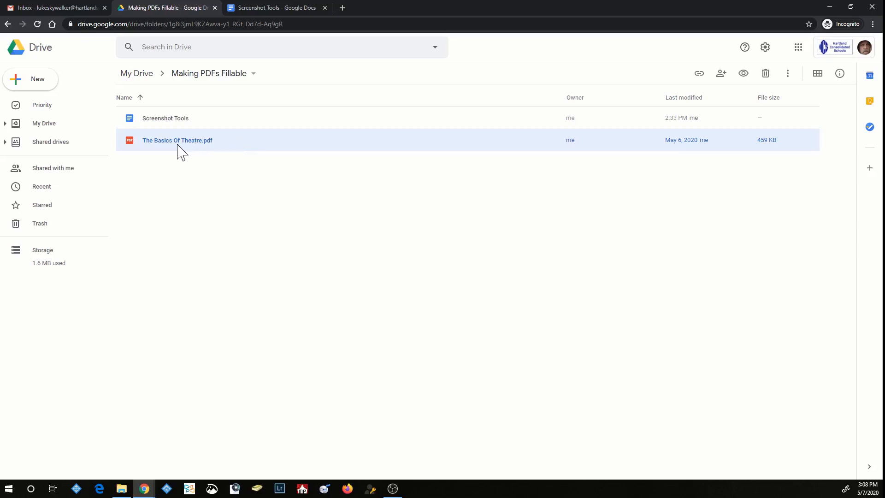
# - Open The Basics Of Theatre.pdf from the Making PDFs Fillable folder and look over its first page
pyautogui.doubleClick(237, 143)
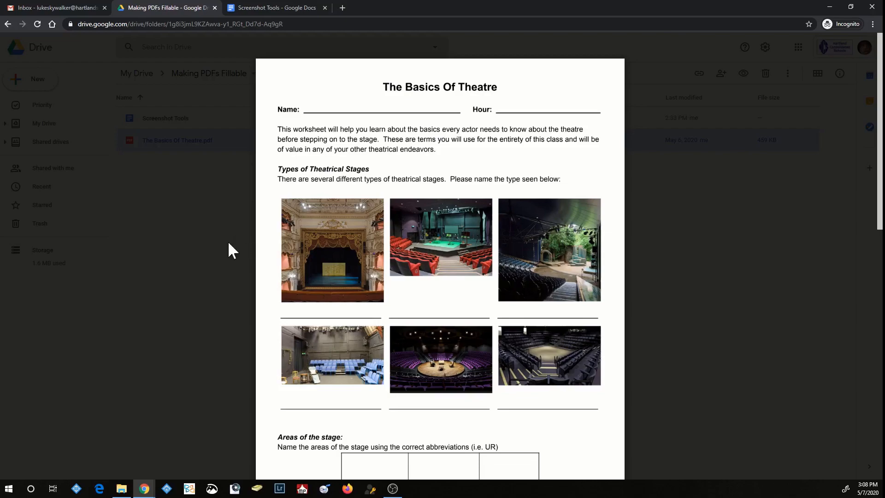
pyautogui.scroll(-4, 440, 276)
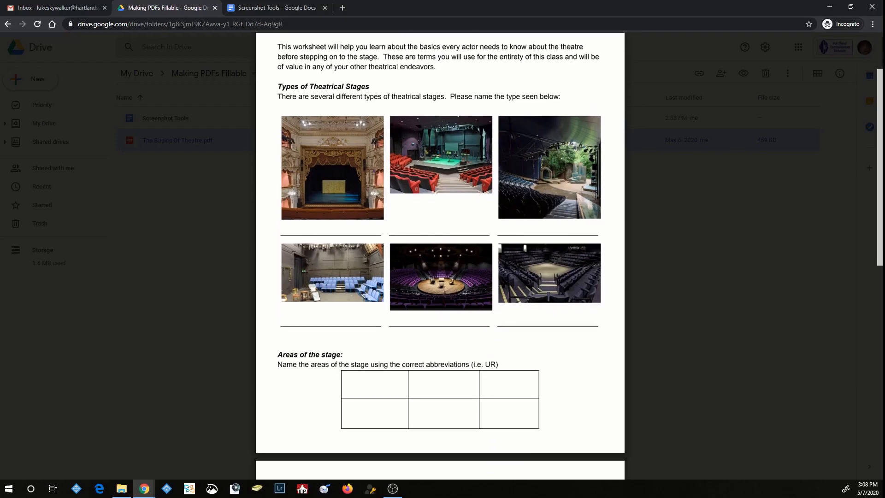
pyautogui.scroll(4, 440, 276)
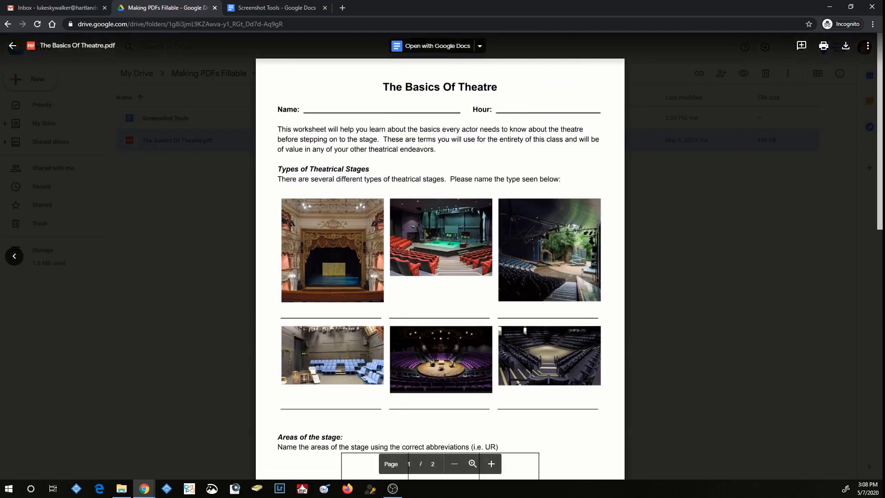
pyautogui.scroll(-2, 440, 276)
pyautogui.scroll(1, 440, 276)
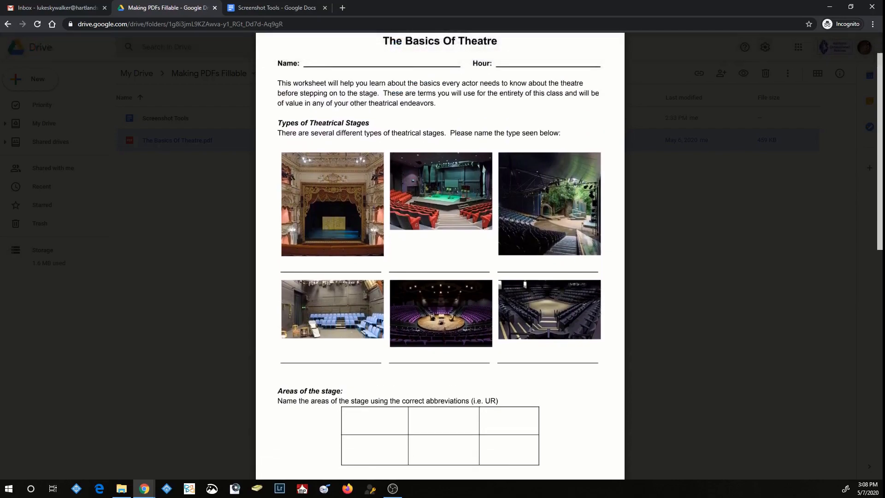
pyautogui.scroll(1, 456, 466)
pyautogui.scroll(-3, 456, 466)
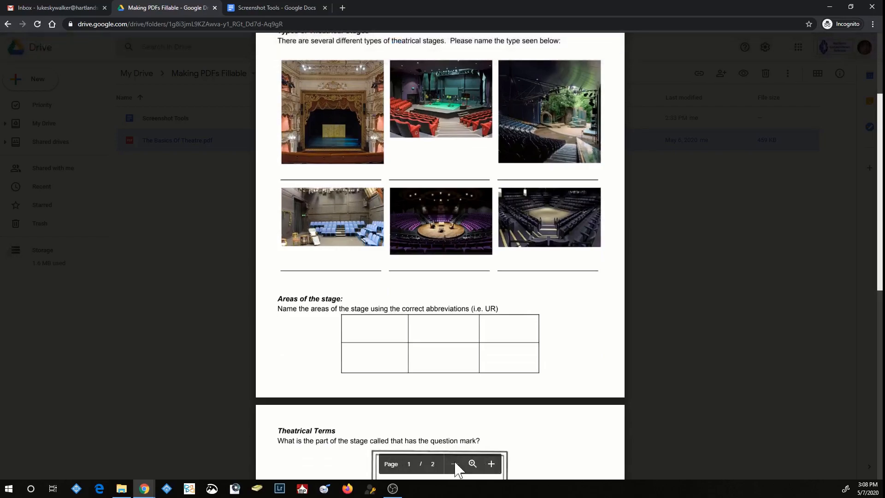
pyautogui.click(491, 464)
pyautogui.click(491, 464)
pyautogui.click(491, 463)
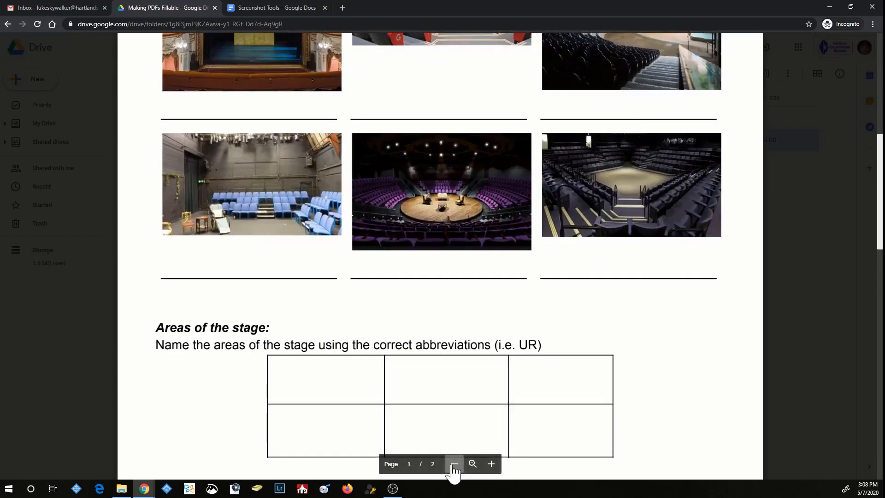
pyautogui.click(454, 463)
pyautogui.click(454, 463)
pyautogui.click(454, 464)
pyautogui.scroll(3, 453, 463)
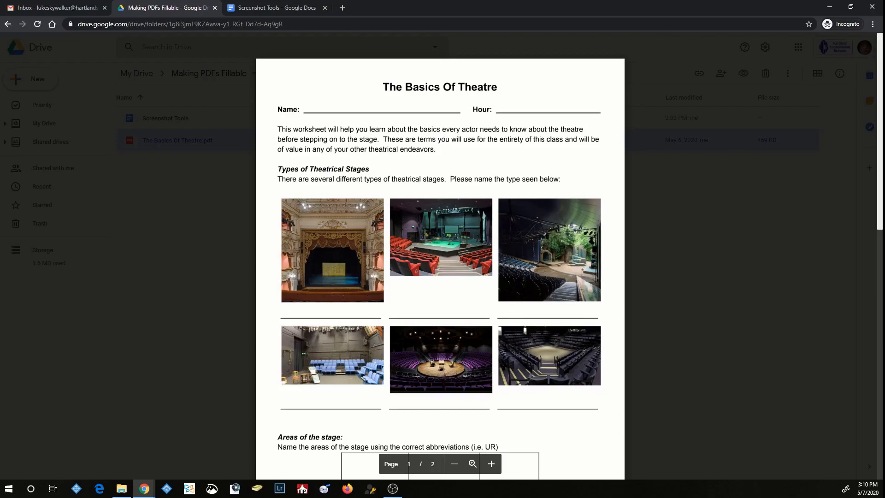
# - Reduce the browser zoom until the entire first page of the theatre worksheet fits on screen
pyautogui.hotkey('ctrl', '-')
pyautogui.hotkey('ctrl', '-')
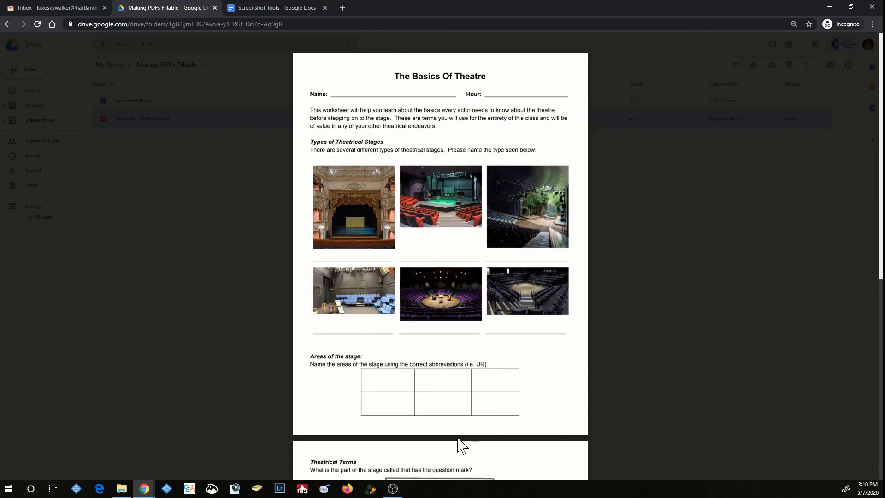
pyautogui.hotkey('ctrl', '+')
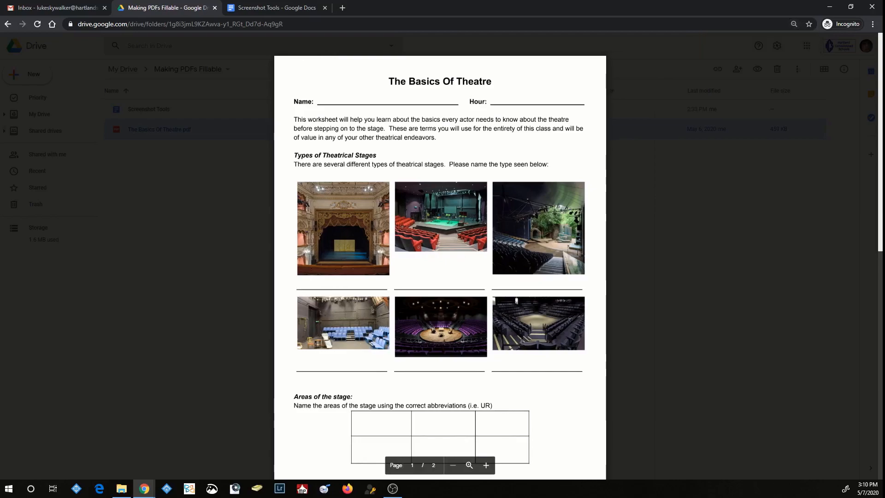
pyautogui.hotkey('ctrl', '+')
pyautogui.hotkey('ctrl', '-')
pyautogui.hotkey('ctrl', '-')
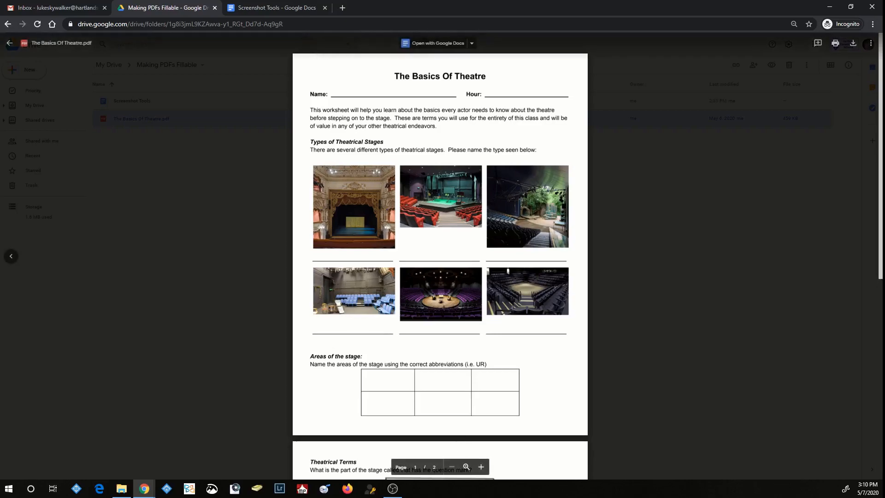
# - Switch to the Screenshot Tools document and review its listed tools and the Chromebook screenshot link
pyautogui.click(275, 7)
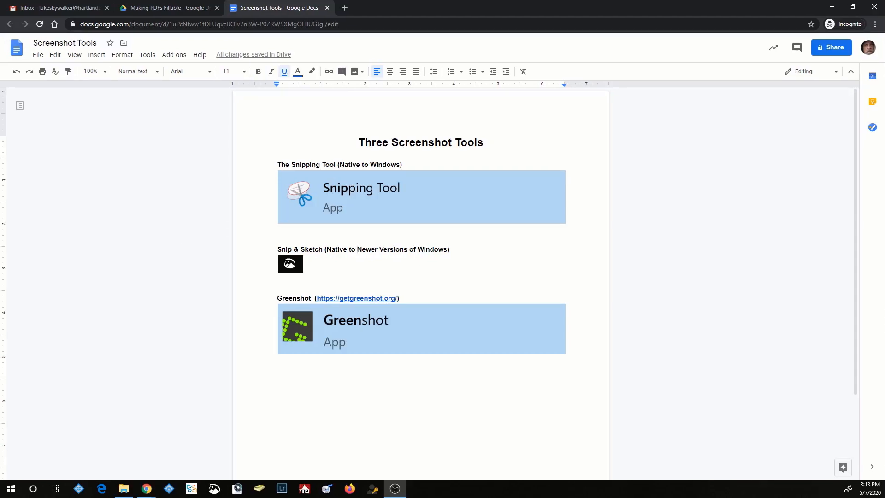
pyautogui.hotkey('alt', 'Tab')
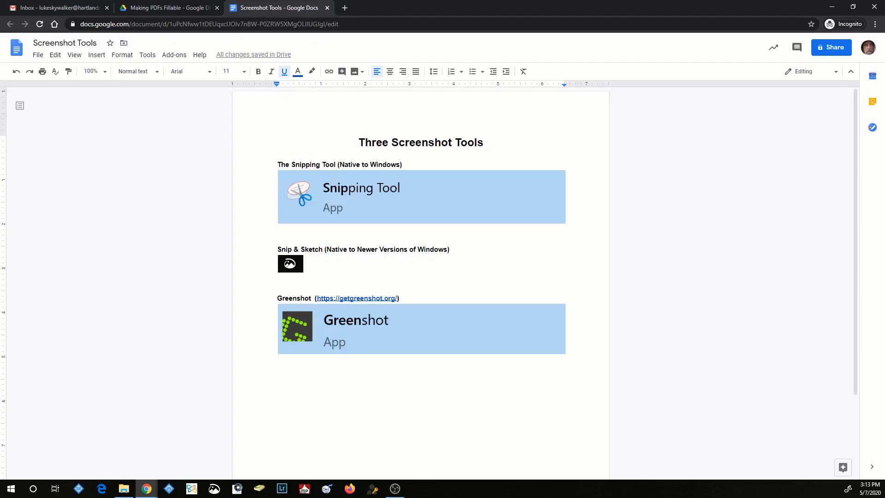
pyautogui.press('super')
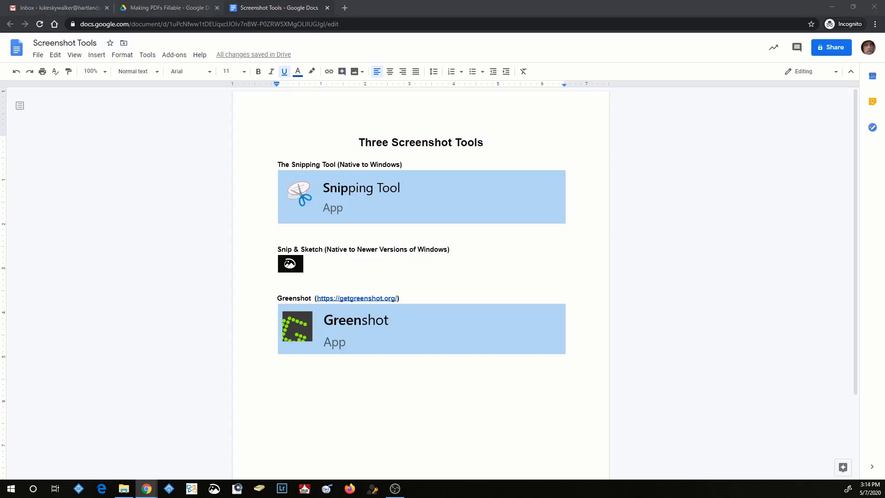
pyautogui.scroll(-2, 420, 276)
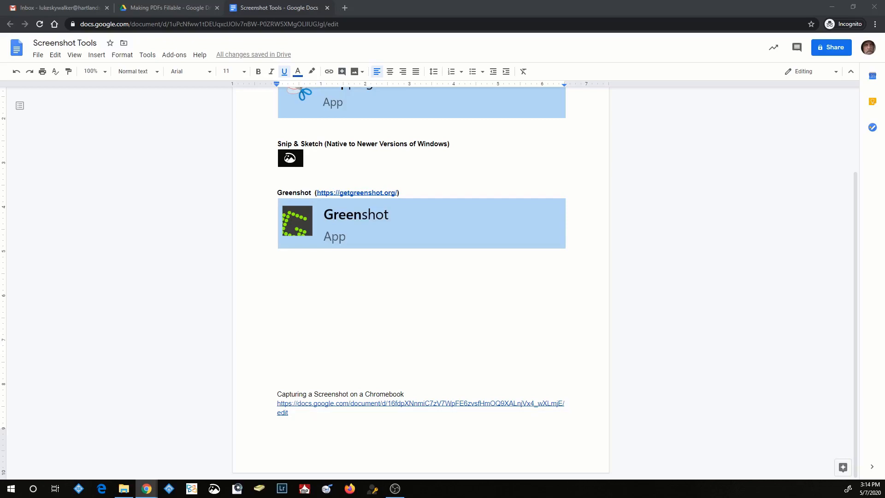
# - Open the linked guide on capturing a screenshot on a Chromebook, look at it, and close it
pyautogui.rightClick(400, 403)
pyautogui.click(385, 403)
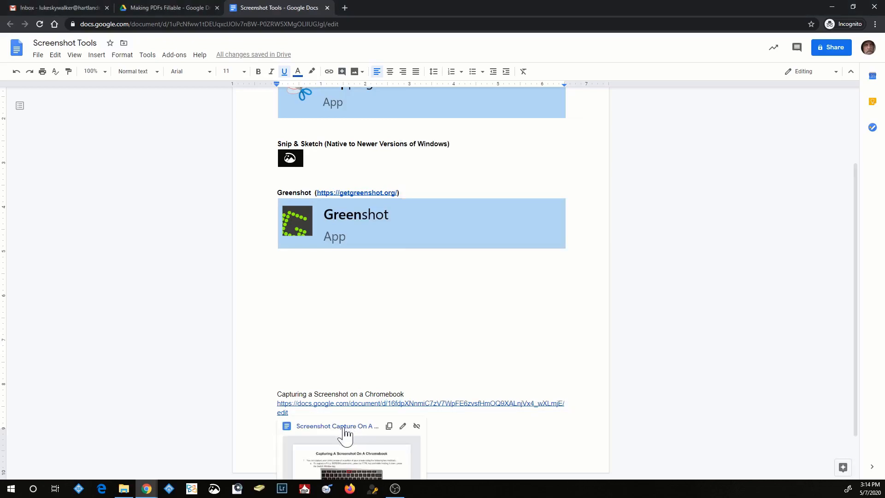
pyautogui.click(345, 427)
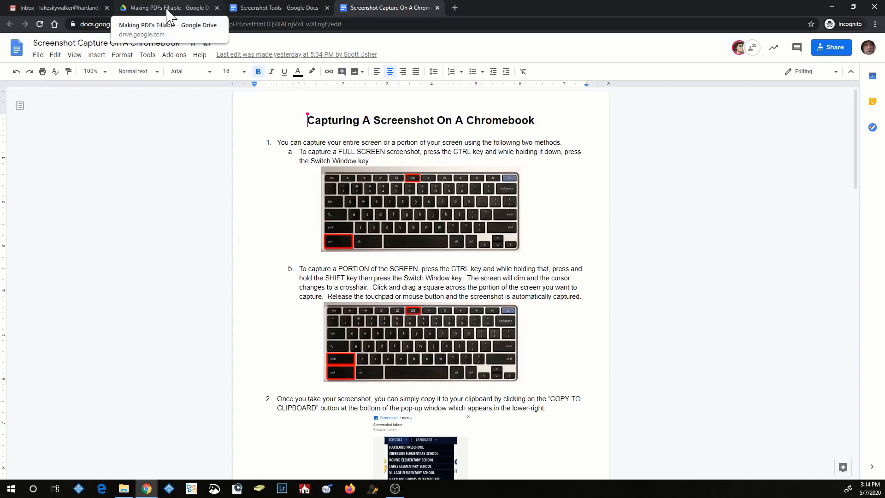
pyautogui.click(437, 7)
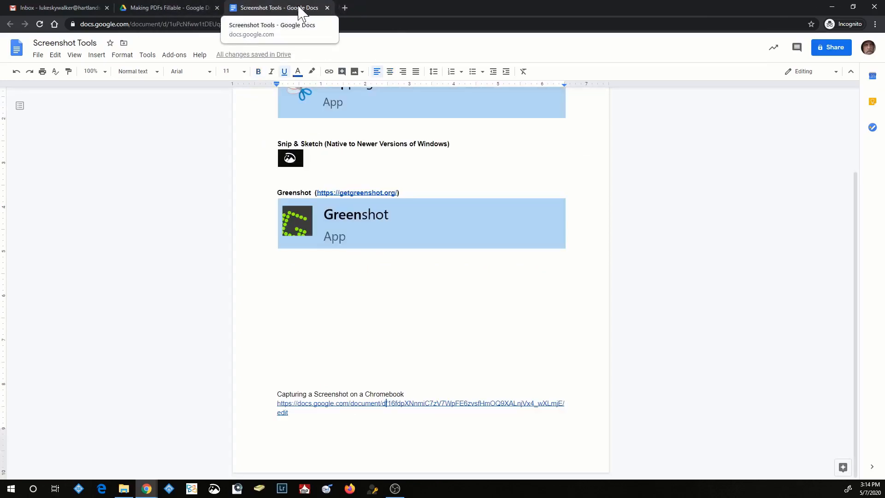
# - Return to the theatre PDF, launch Snipping Tool, and capture the whole first page as a new snip
pyautogui.click(187, 9)
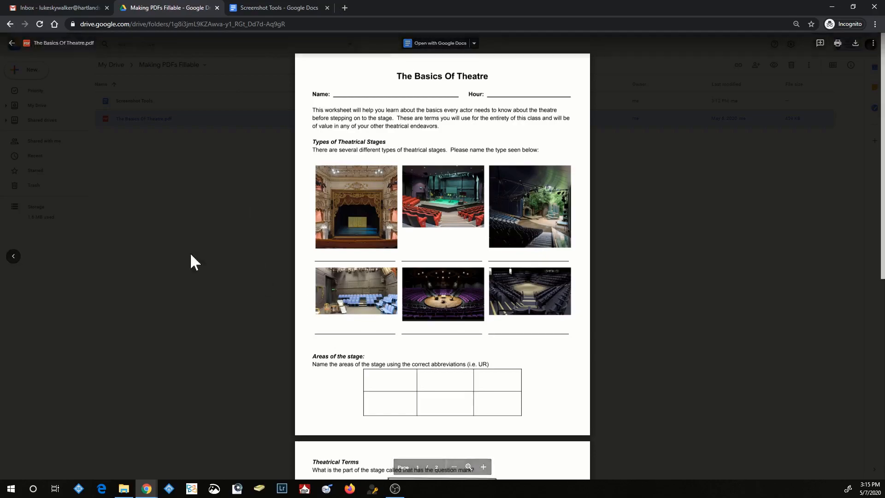
pyautogui.click(11, 489)
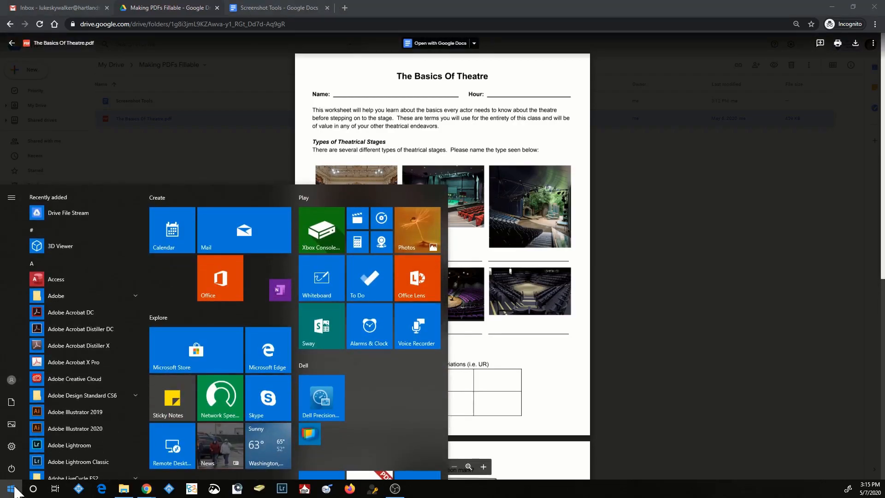
pyautogui.click(13, 490)
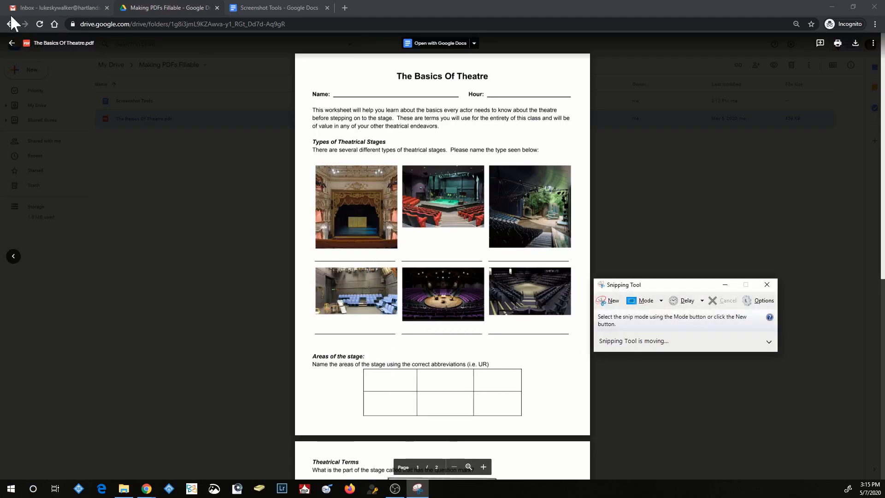
pyautogui.click(613, 300)
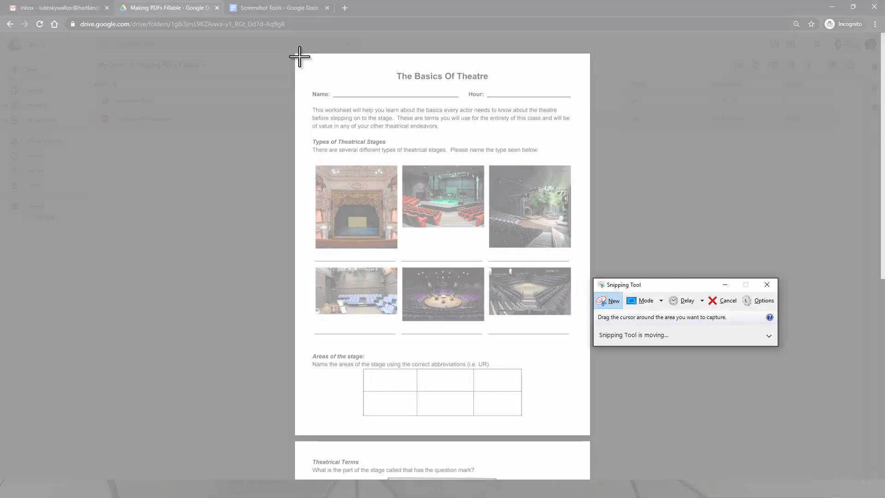
pyautogui.moveTo(297, 56); pyautogui.dragTo(588, 435)
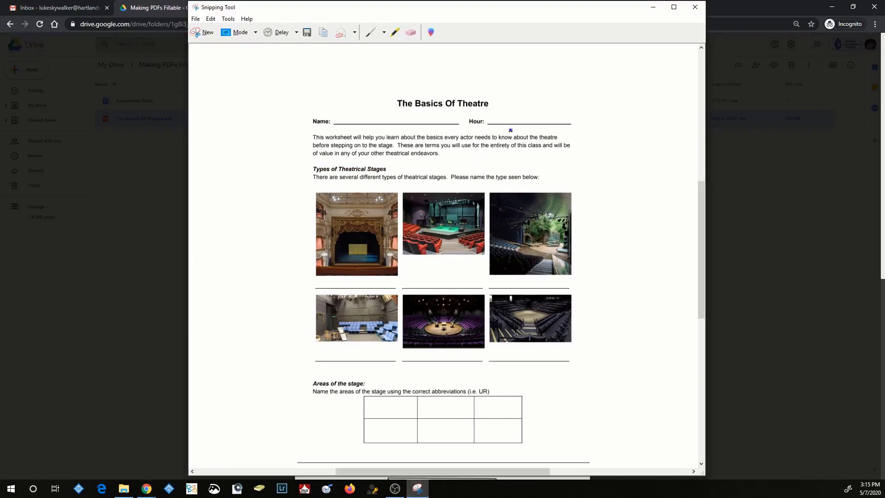
pyautogui.moveTo(530, 10)
pyautogui.mouseDown()
pyautogui.moveTo(488, 27)
pyautogui.moveTo(533, 18)
pyautogui.mouseUp()
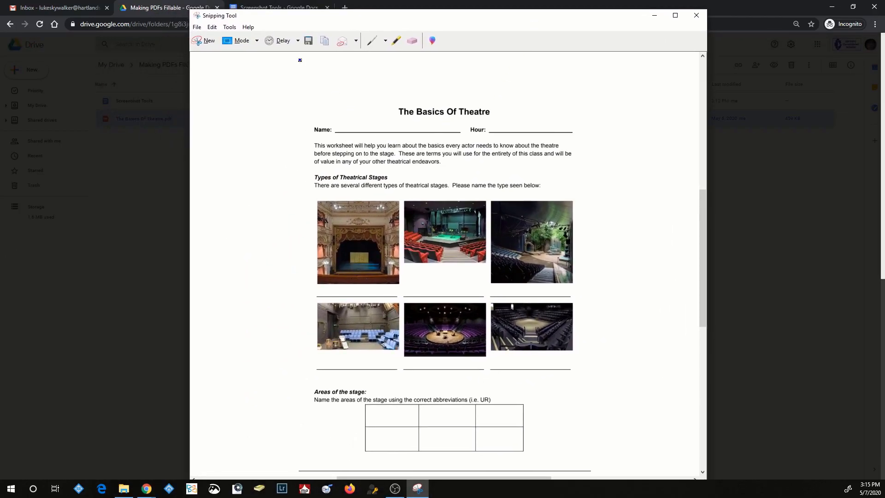
pyautogui.scroll(-1, 308, 146)
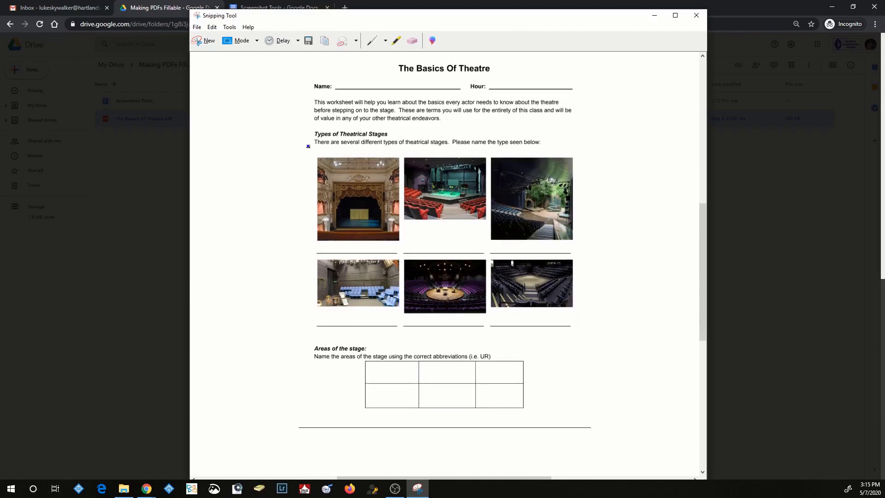
pyautogui.scroll(1, 308, 146)
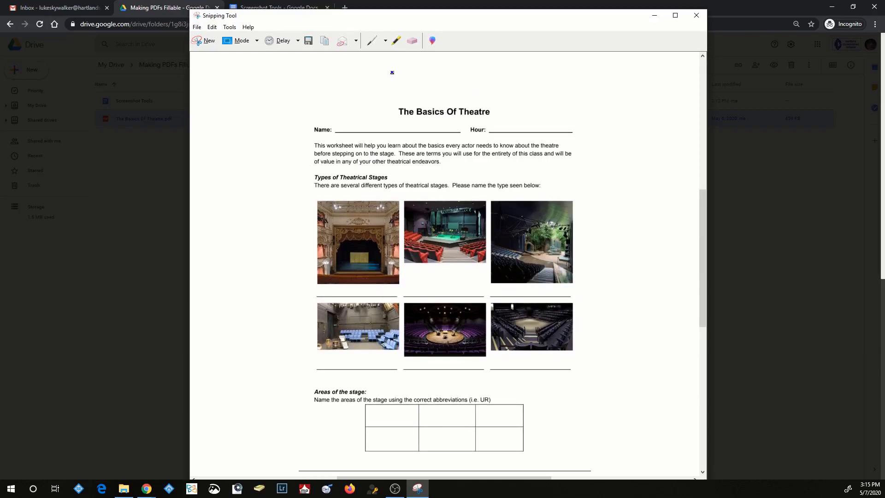
# - Save the first-page snip to the Desktop as a PNG file named Theatre Basics P1
pyautogui.click(197, 28)
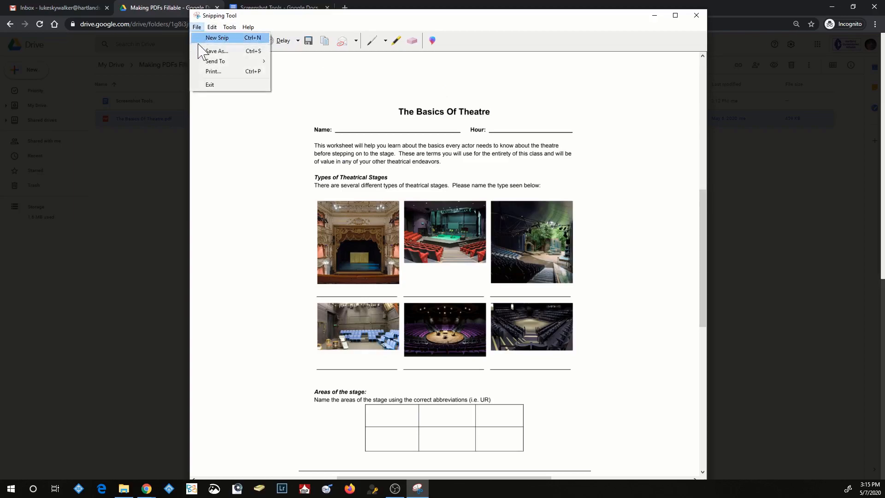
pyautogui.click(210, 52)
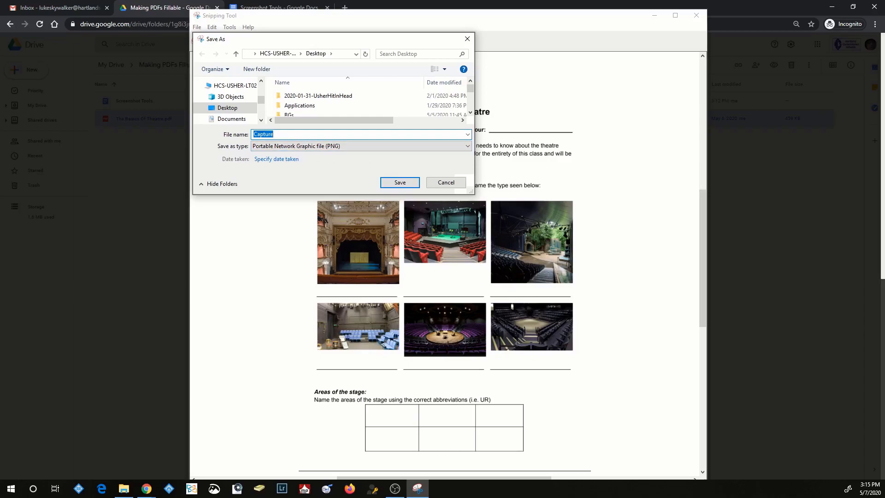
pyautogui.write('Theatre Ba')
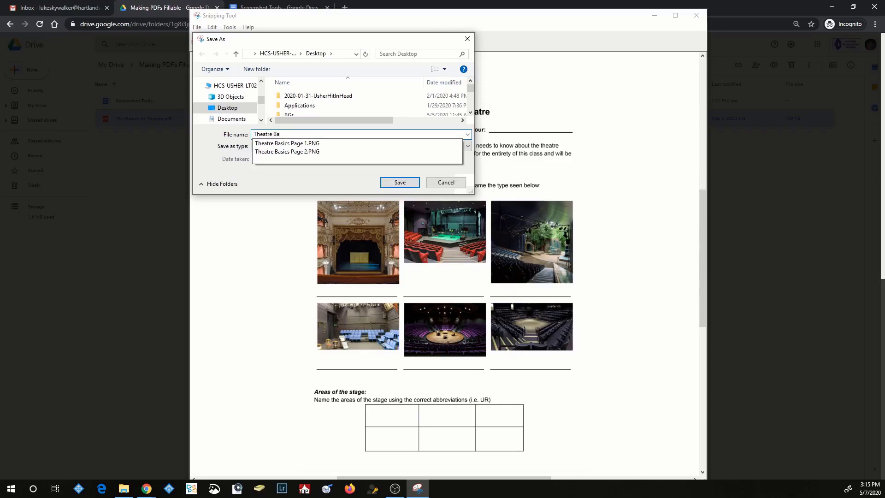
pyautogui.write('sics P1')
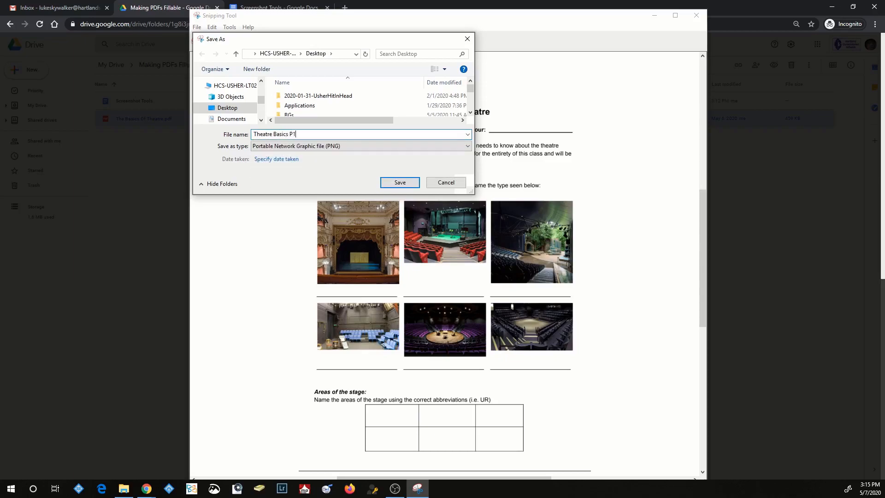
pyautogui.click(400, 182)
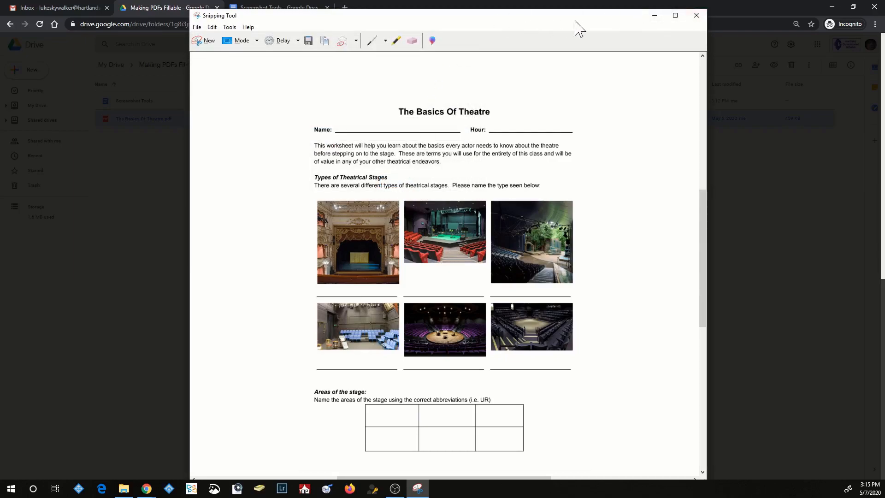
# - Capture the PDF's entire second page, Theatrical Terms, as a new snip with Snipping Tool
pyautogui.click(653, 17)
pyautogui.scroll(-7, 442, 254)
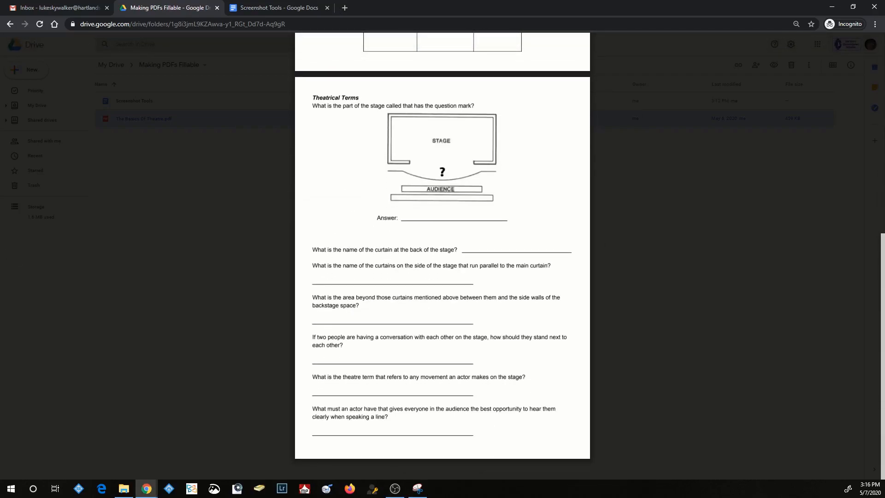
pyautogui.click(418, 489)
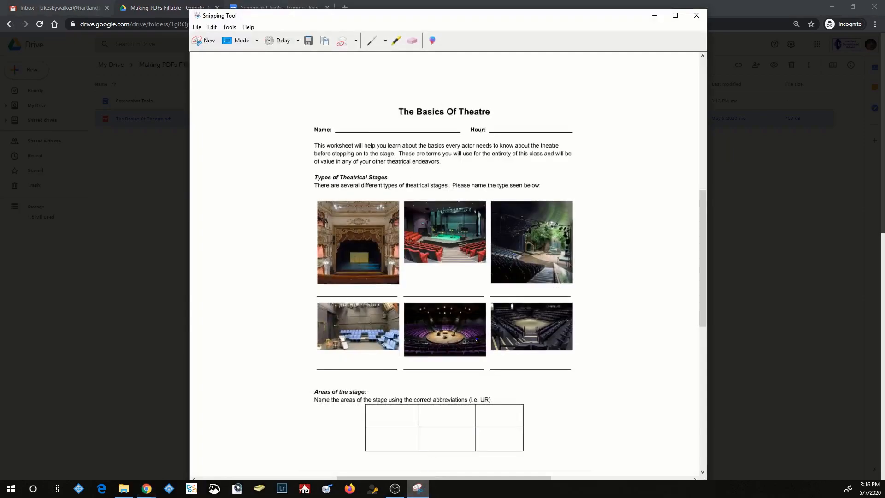
pyautogui.click(204, 41)
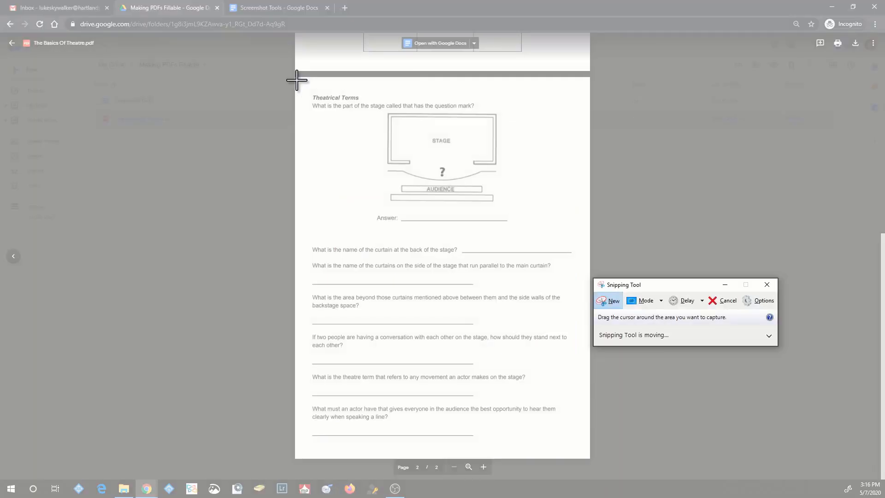
pyautogui.moveTo(297, 79); pyautogui.dragTo(588, 456)
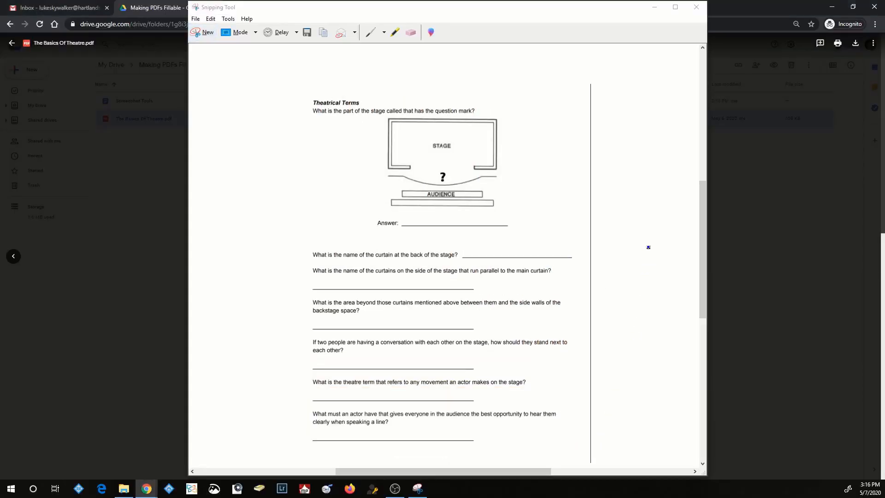
# - Save the second-page snip to the Desktop as a PNG file named Theatre Basics P2 and close Snipping Tool
pyautogui.click(195, 19)
pyautogui.click(215, 43)
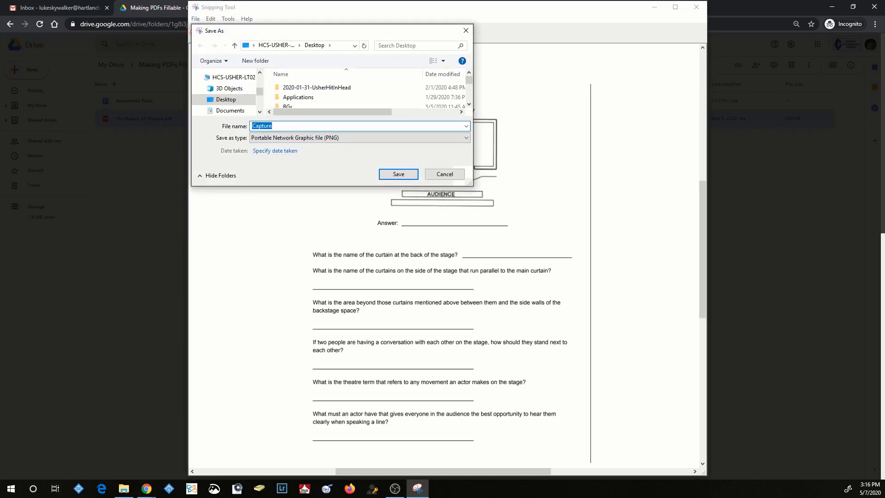
pyautogui.write('Theatre Basics P2')
pyautogui.click(398, 177)
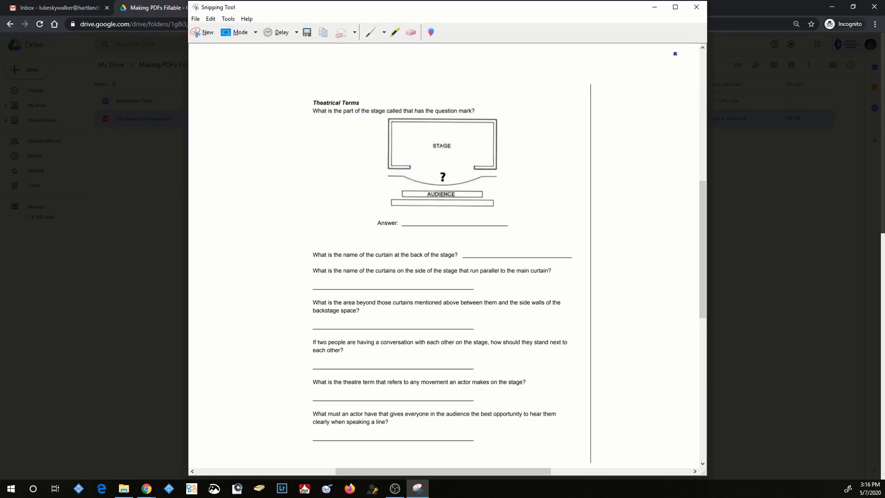
pyautogui.click(697, 7)
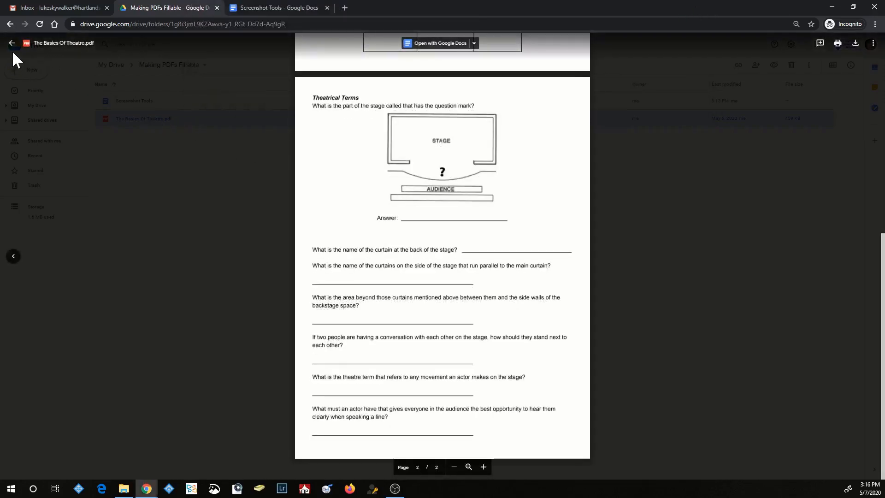
# - Close the PDF preview and dock the Drive window to half the screen so the desktop files are accessible beside it
pyautogui.click(12, 44)
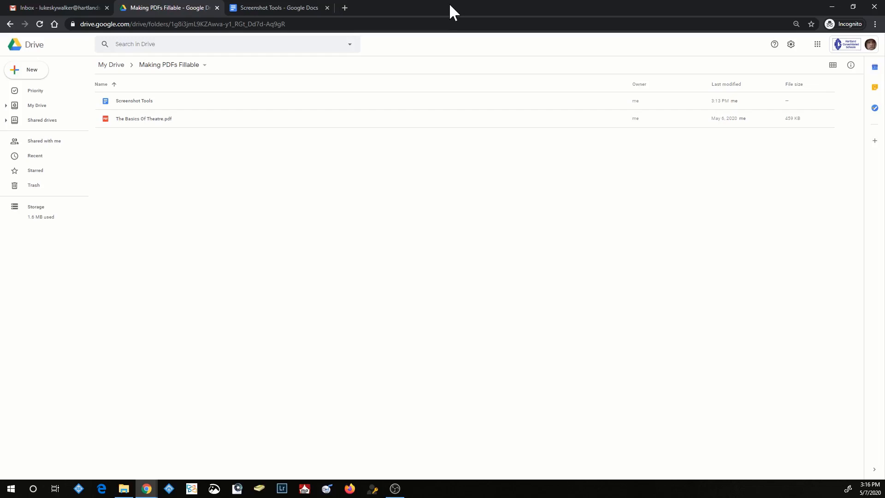
pyautogui.moveTo(453, 8); pyautogui.dragTo(878, 133)
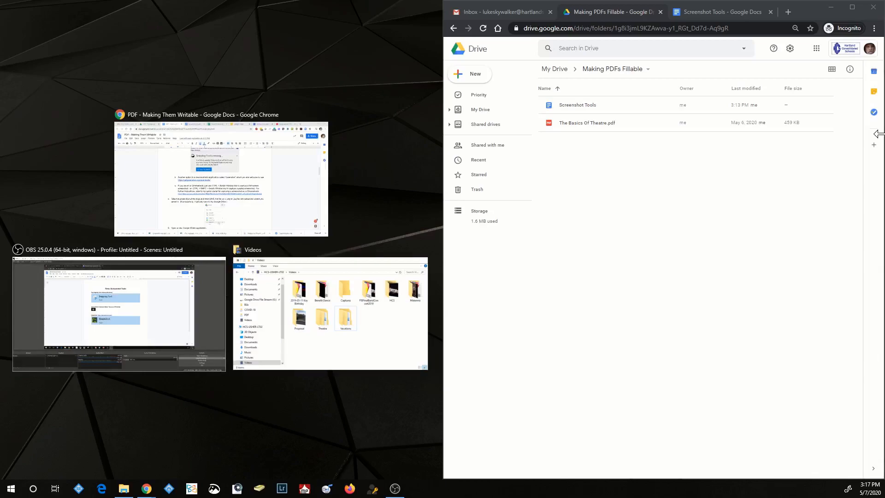
pyautogui.click(395, 118)
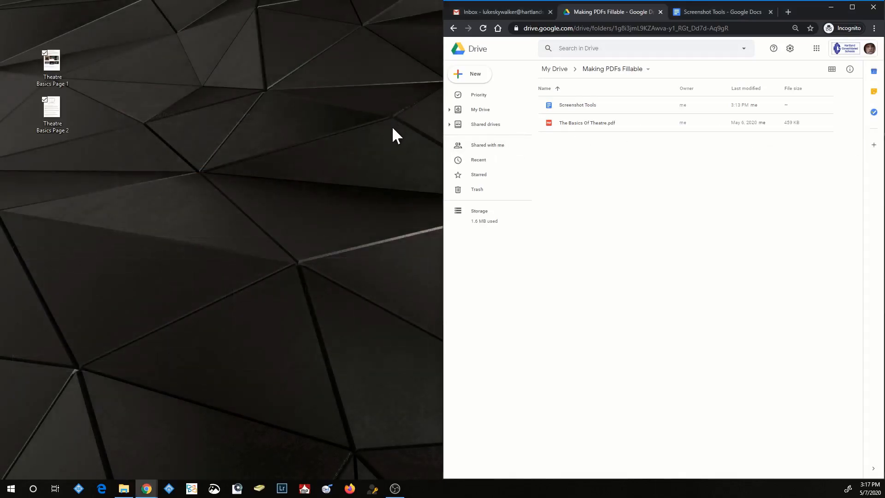
# - Upload the Theatre Basics Page 1 and Page 2 images from the desktop to the Making PDFs Fillable folder and dismiss the upload notice
pyautogui.moveTo(67, 176); pyautogui.dragTo(44, 69)
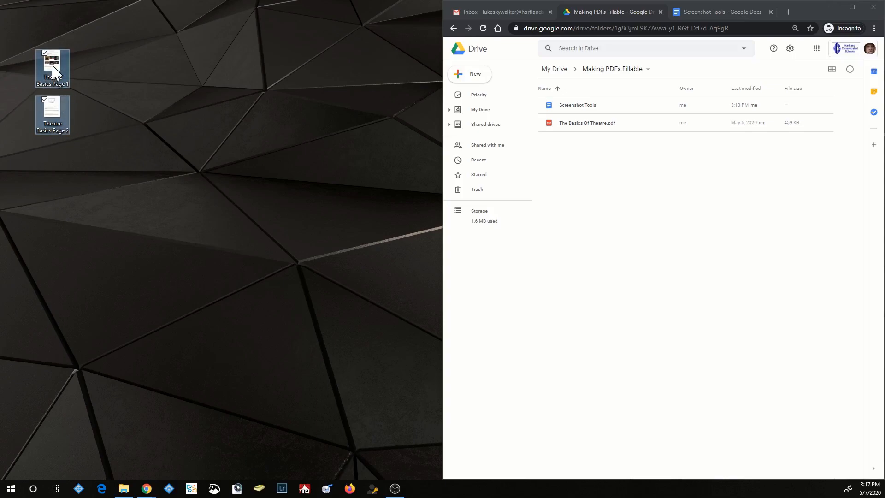
pyautogui.click(610, 10)
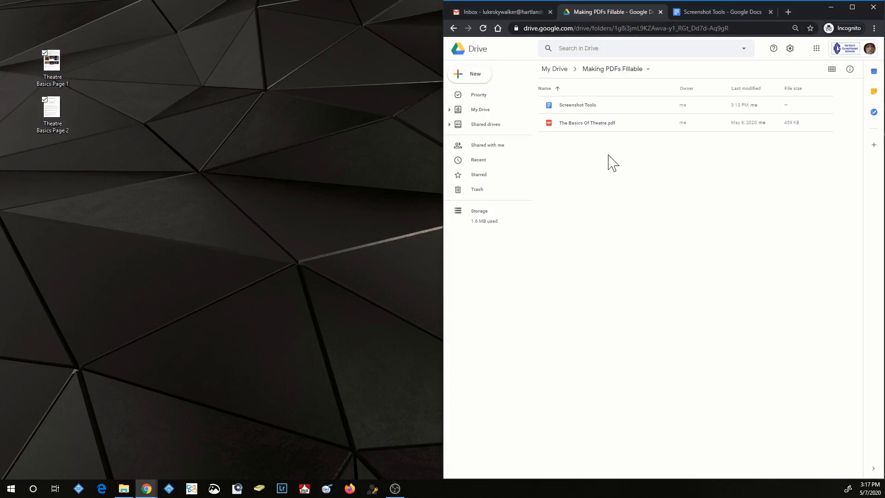
pyautogui.moveTo(65, 152); pyautogui.dragTo(632, 198)
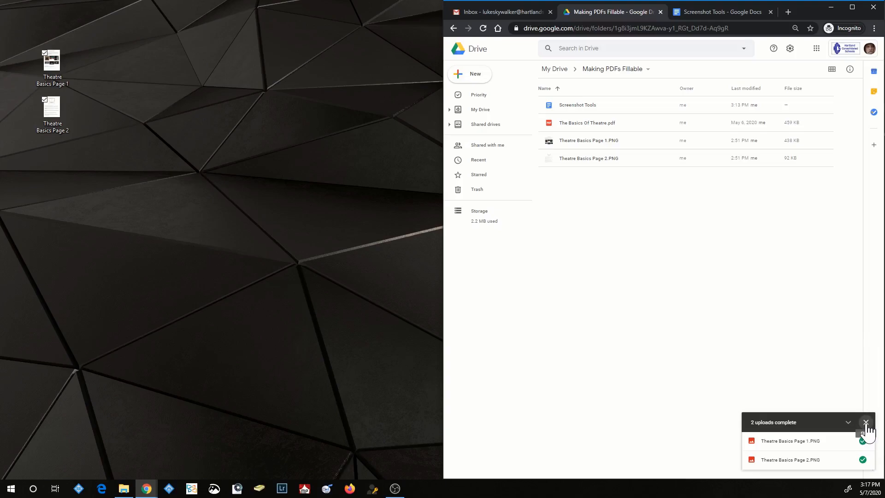
pyautogui.click(865, 422)
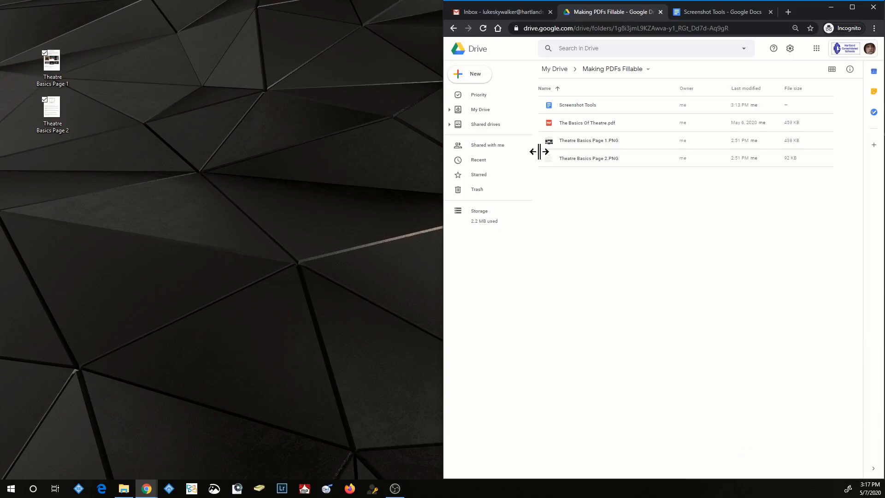
# - Create a new blank Google Slides presentation in the Making PDFs Fillable folder and maximize the browser window
pyautogui.click(480, 78)
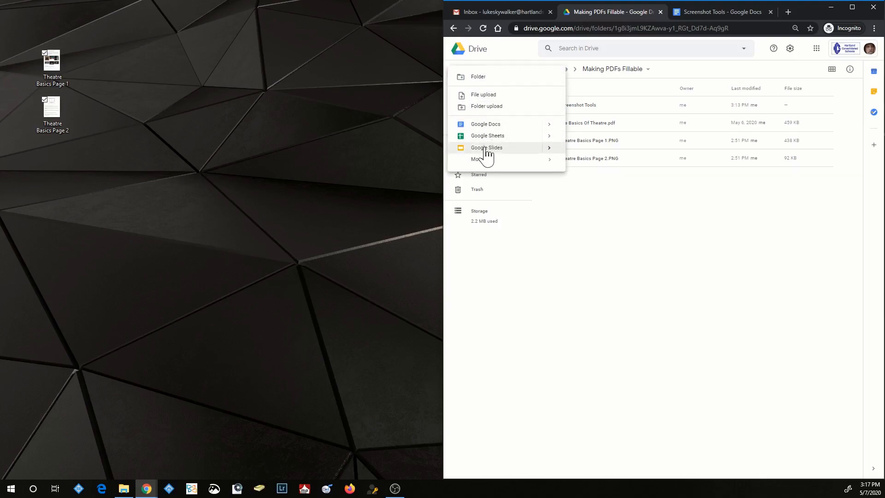
pyautogui.click(612, 217)
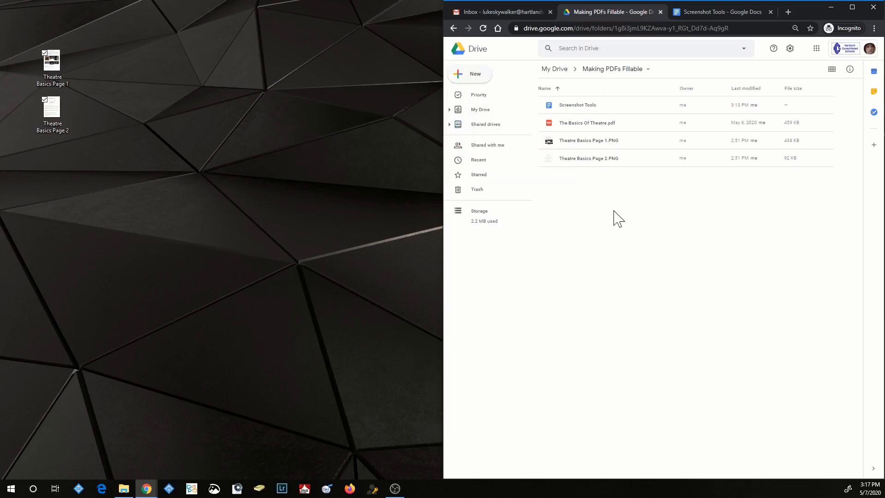
pyautogui.click(480, 79)
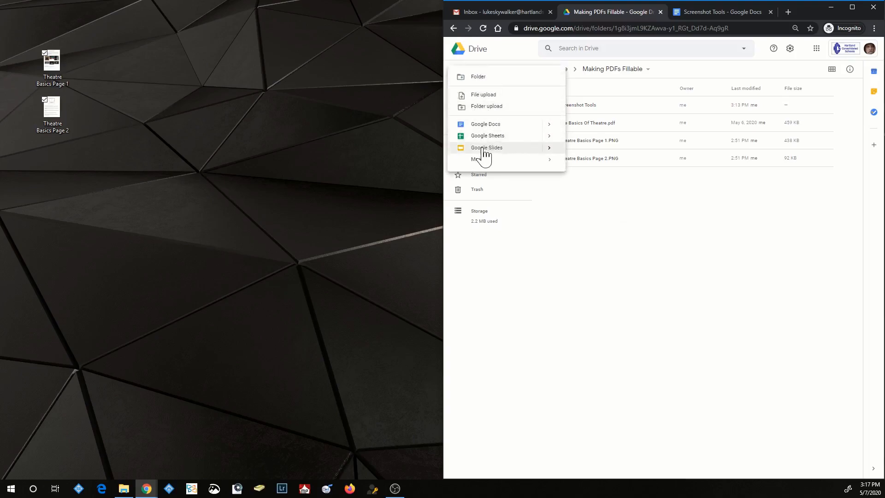
pyautogui.click(500, 149)
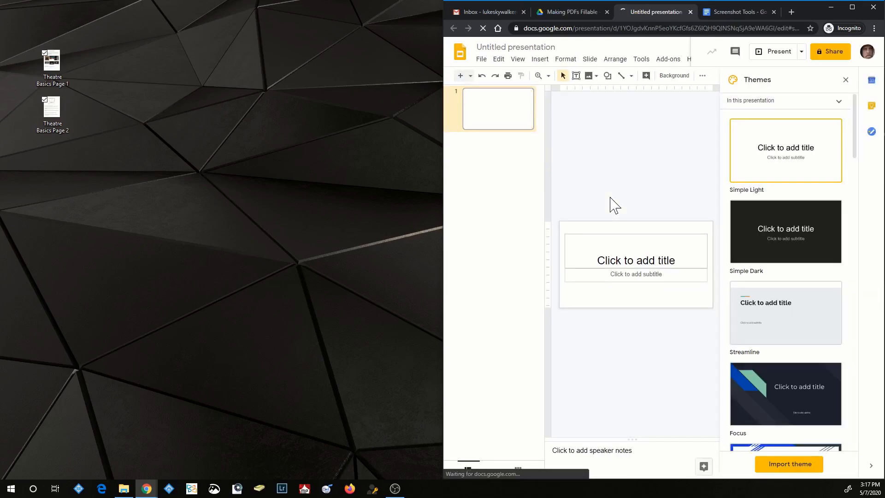
pyautogui.press('super+Up')
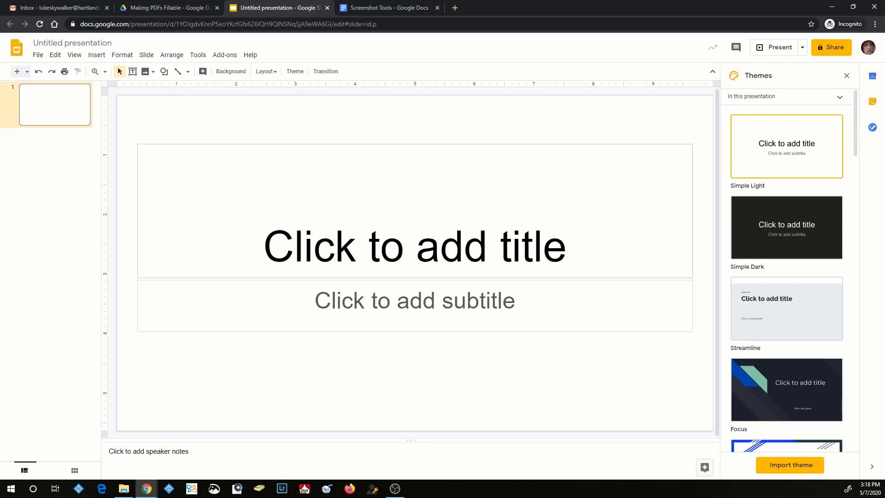
# - Check the page shape and orientation of The Basics Of Theatre PDF in Drive, and return to the untitled presentation
pyautogui.click(144, 7)
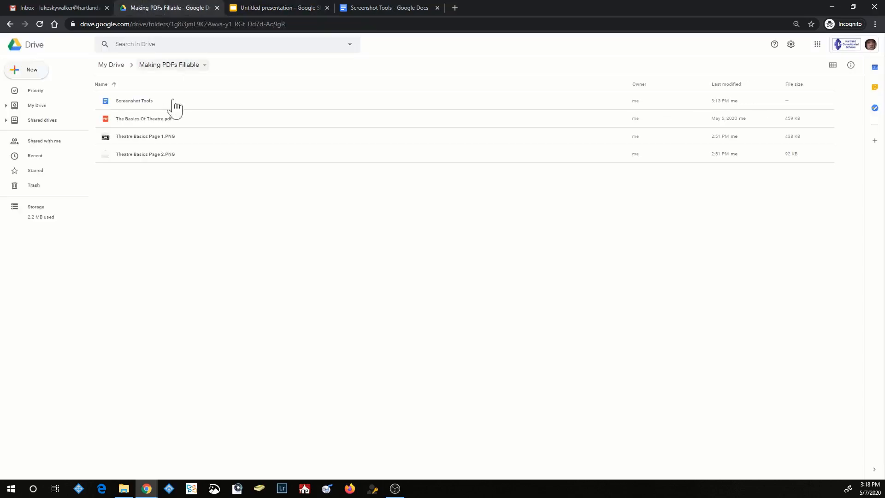
pyautogui.doubleClick(131, 120)
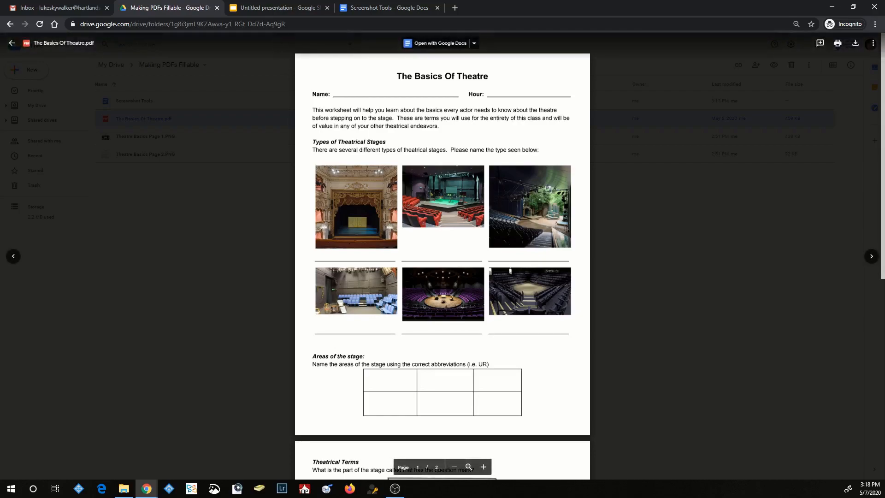
pyautogui.click(258, 5)
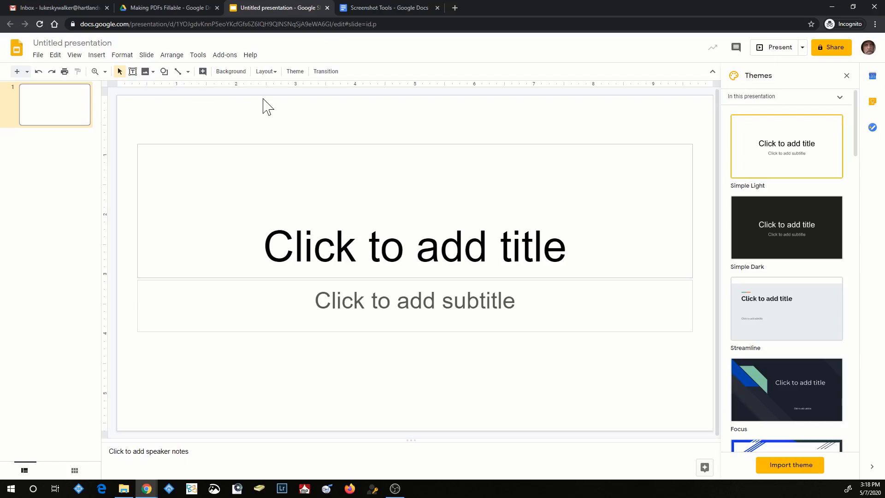
# - Open the page setup settings of the untitled presentation
pyautogui.click(38, 55)
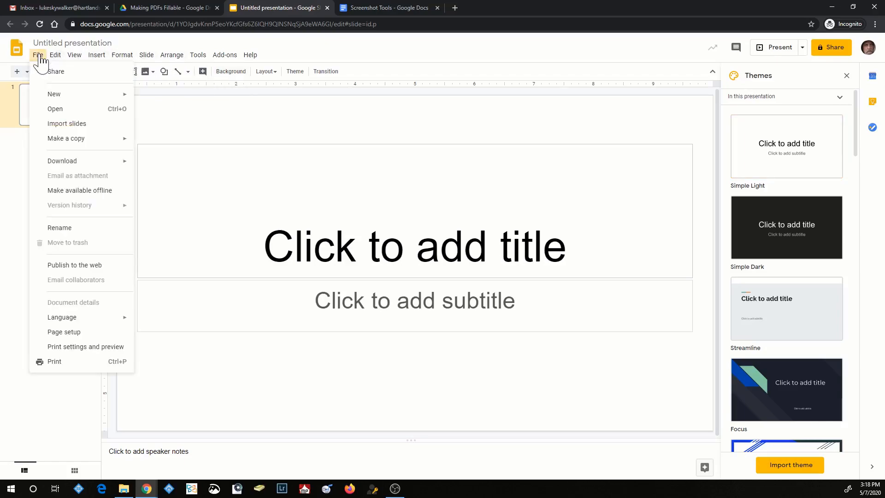
pyautogui.click(71, 334)
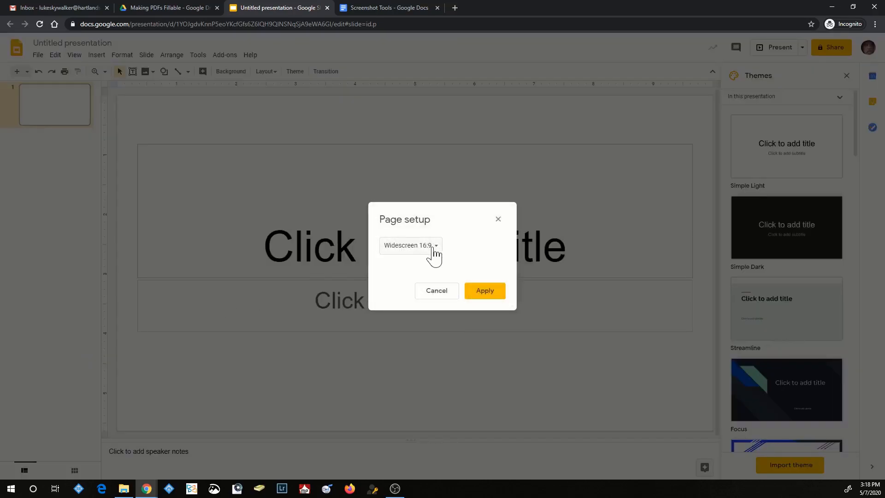